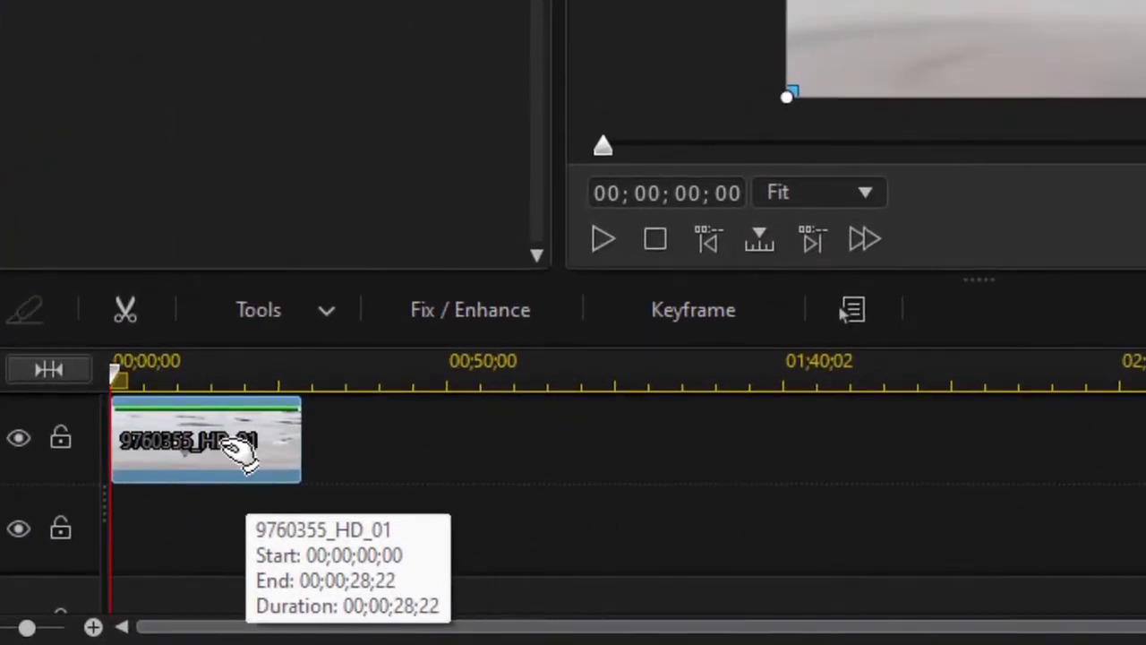
- Choose Crop/Zoom/Pan from the Tools list for the selected bobber clip
click(304, 314)
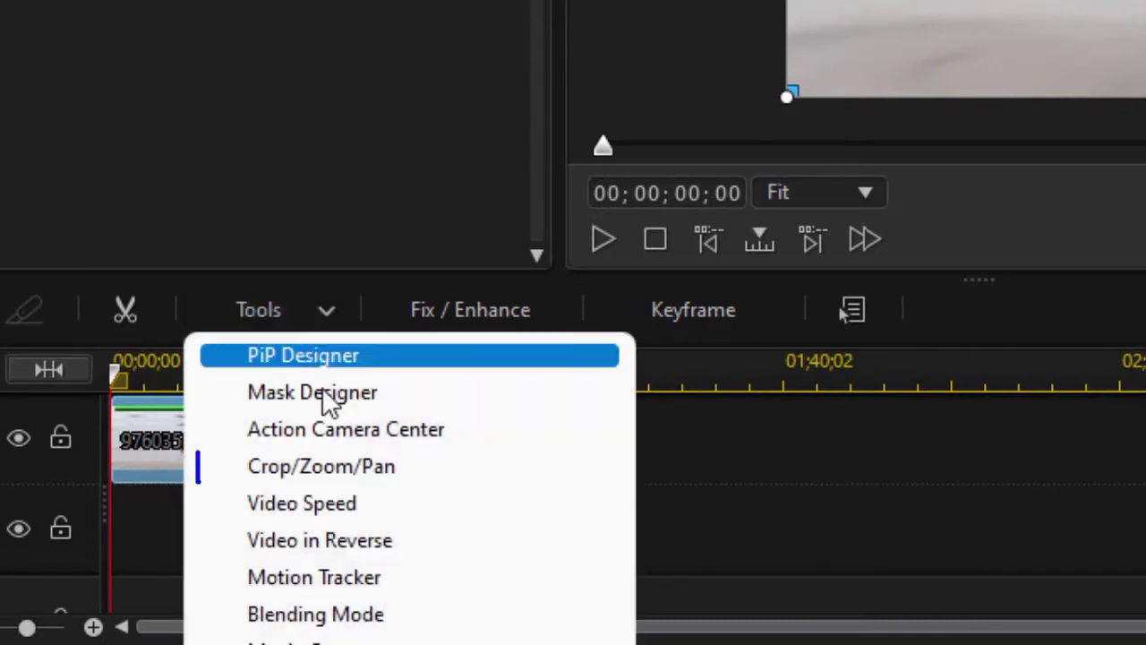
click(341, 469)
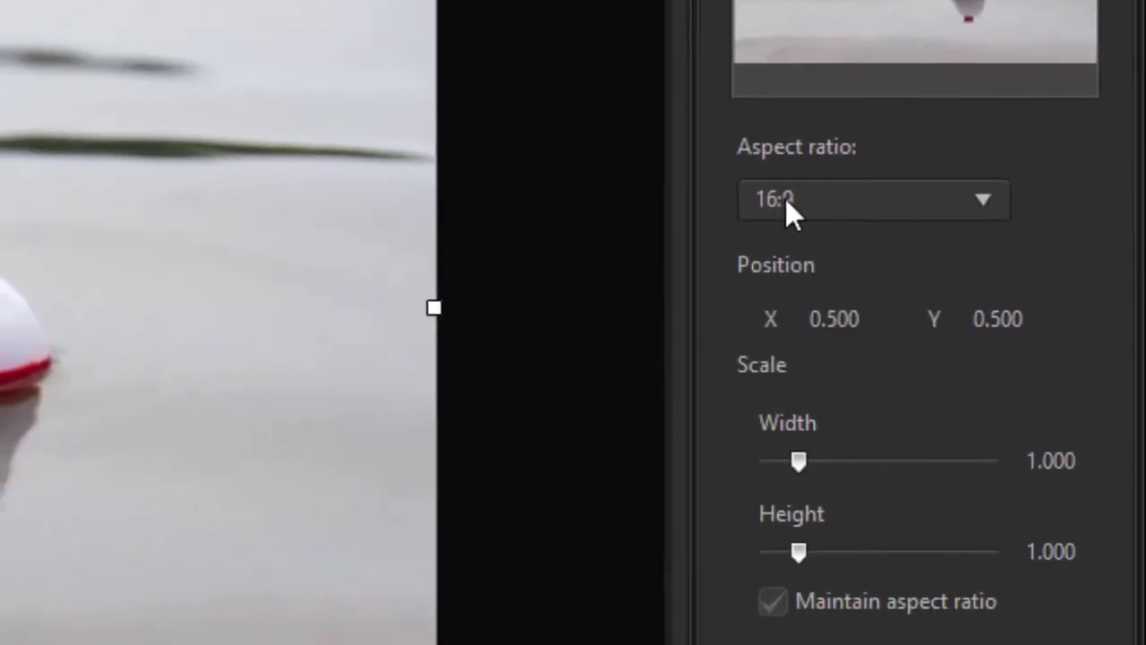
click(987, 199)
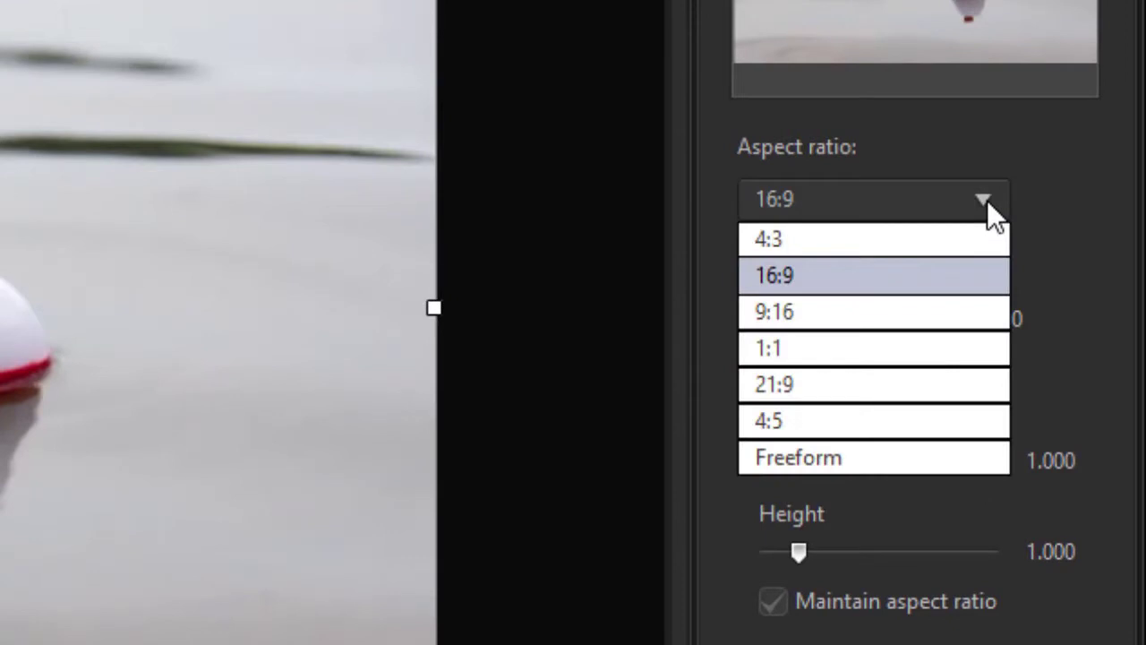
click(1077, 219)
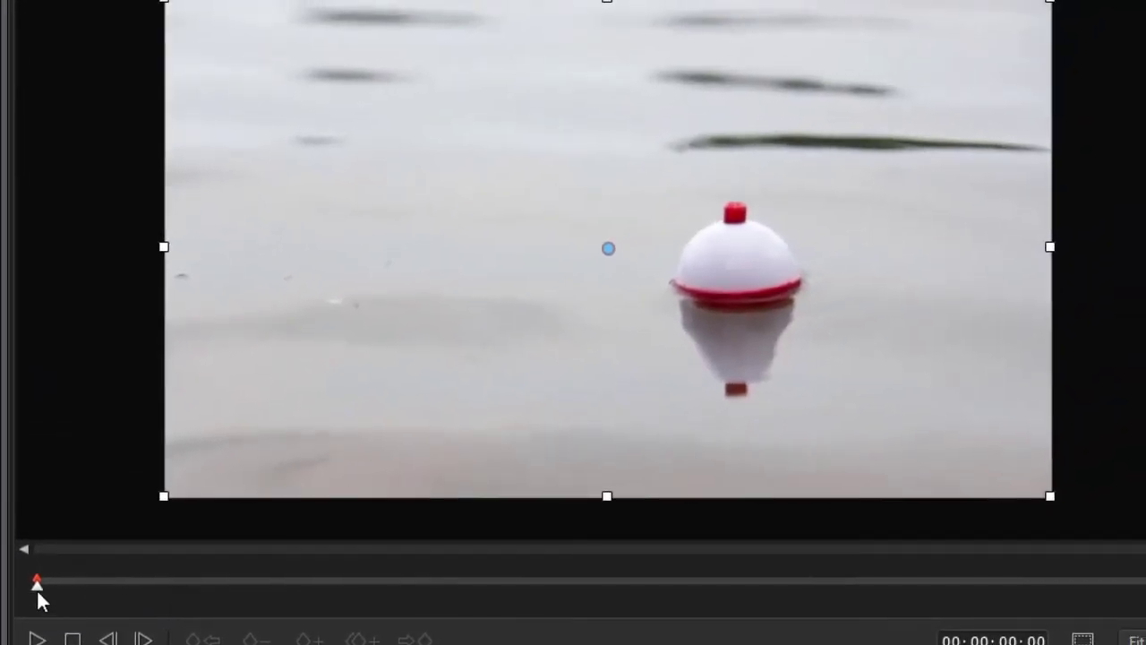
- Add a crop keyframe about 2.5 seconds in and shift it to 00;00;03;04
drag(40, 591, 146, 593)
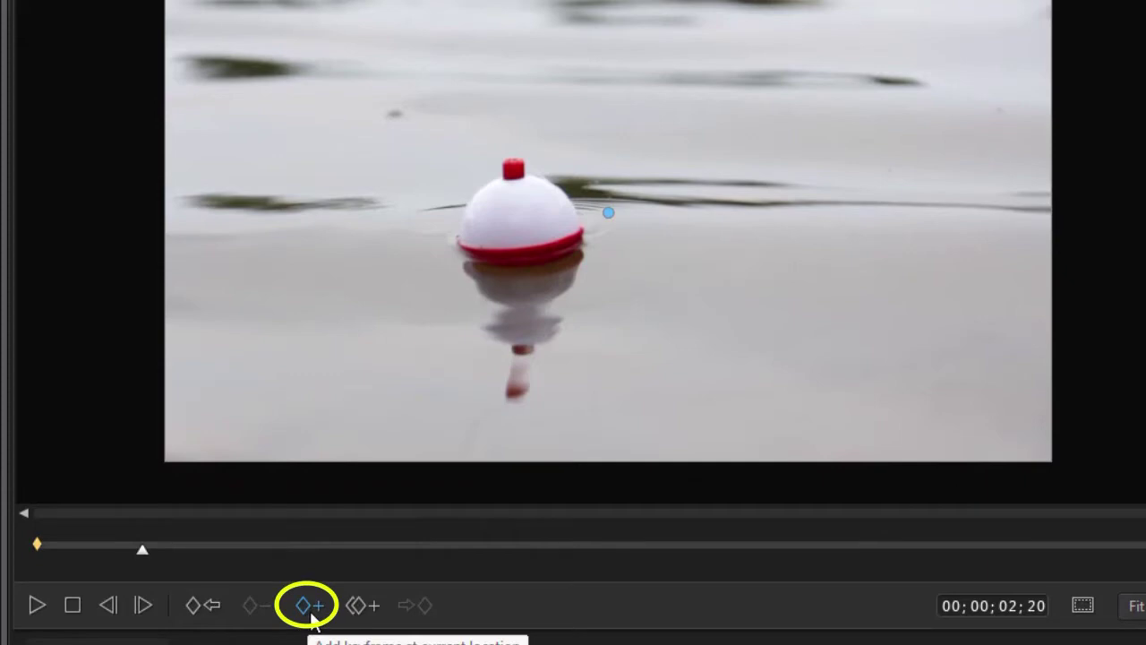
click(311, 610)
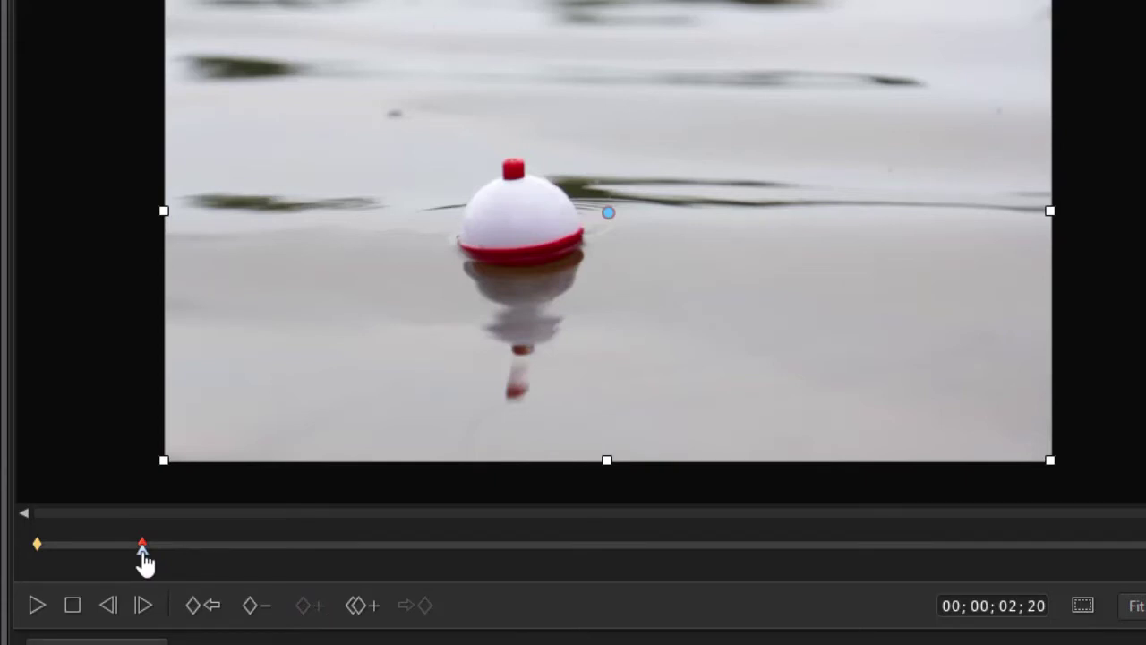
mouse_move(146, 562)
mouse_down()
mouse_move(171, 564)
mouse_move(156, 555)
mouse_move(164, 550)
mouse_up()
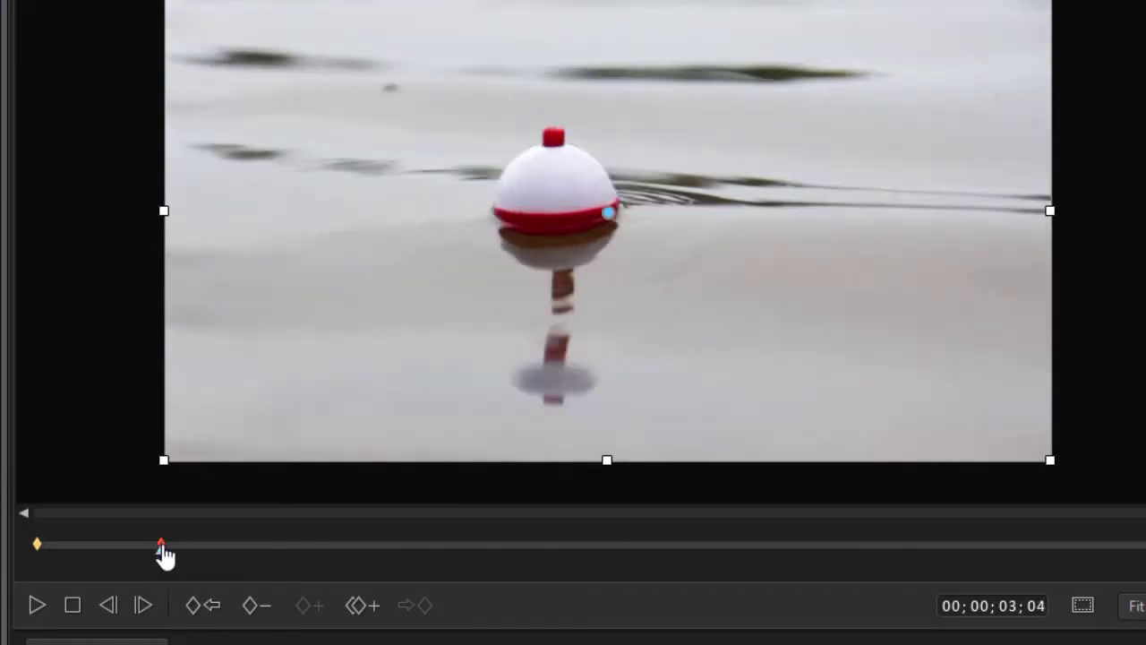
- Add a second crop keyframe at exactly 00;00;05;00
click(231, 550)
mouse_move(232, 554)
mouse_down()
mouse_move(250, 550)
mouse_move(236, 554)
mouse_up()
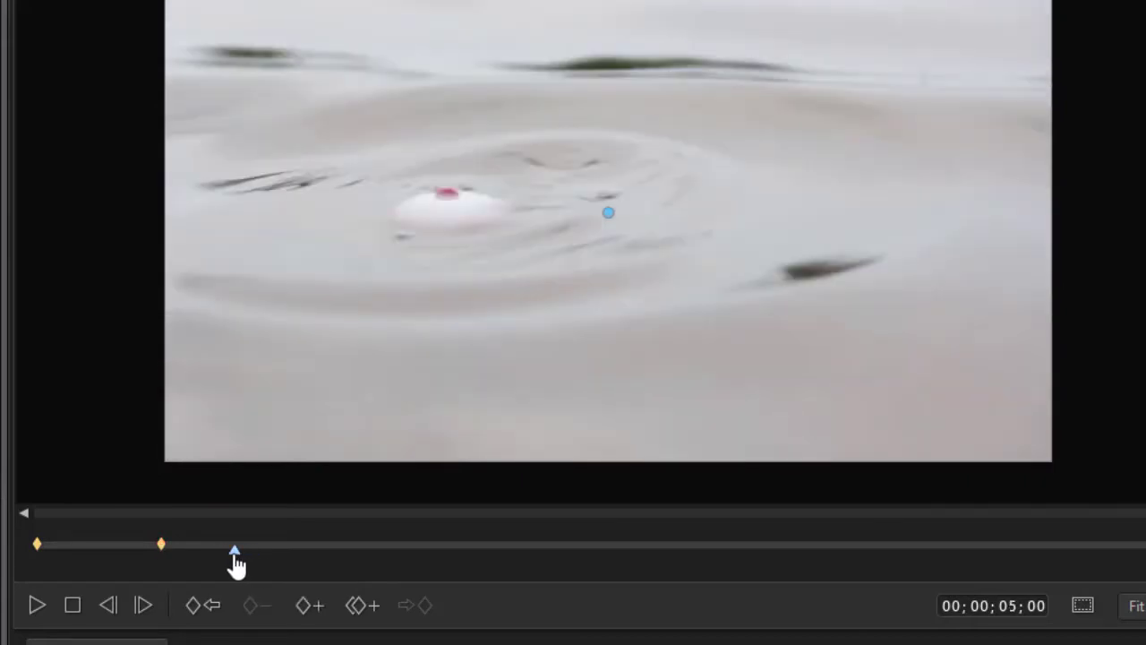
click(308, 607)
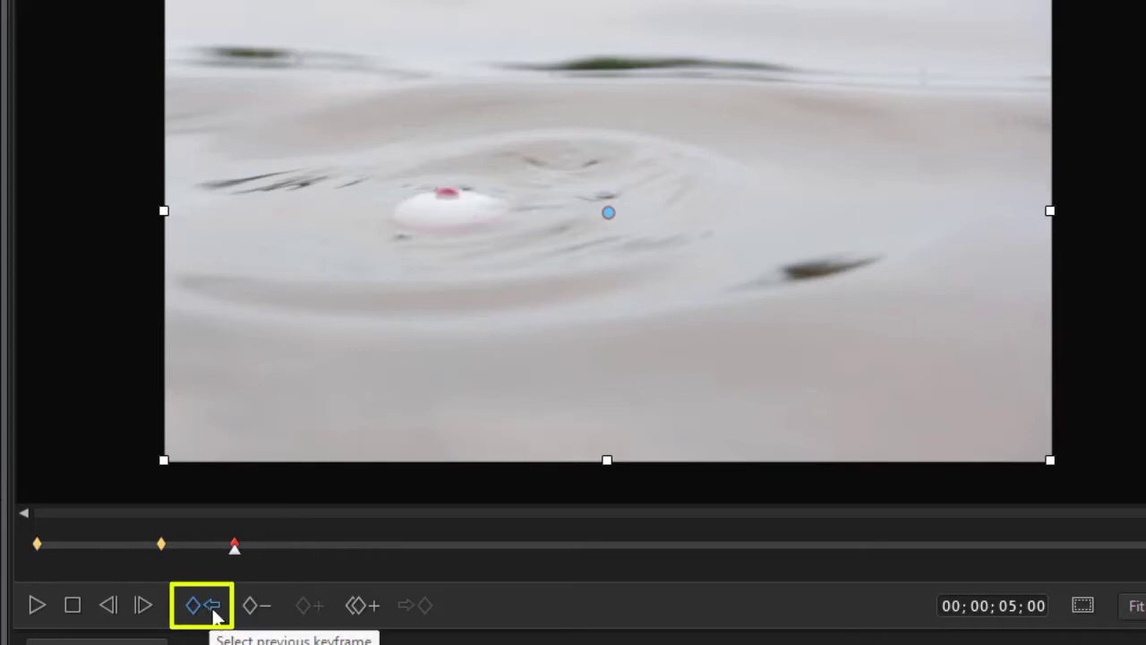
- Step back to the first keyframe, forward to 05;00, then return to 03;04
click(215, 612)
click(215, 612)
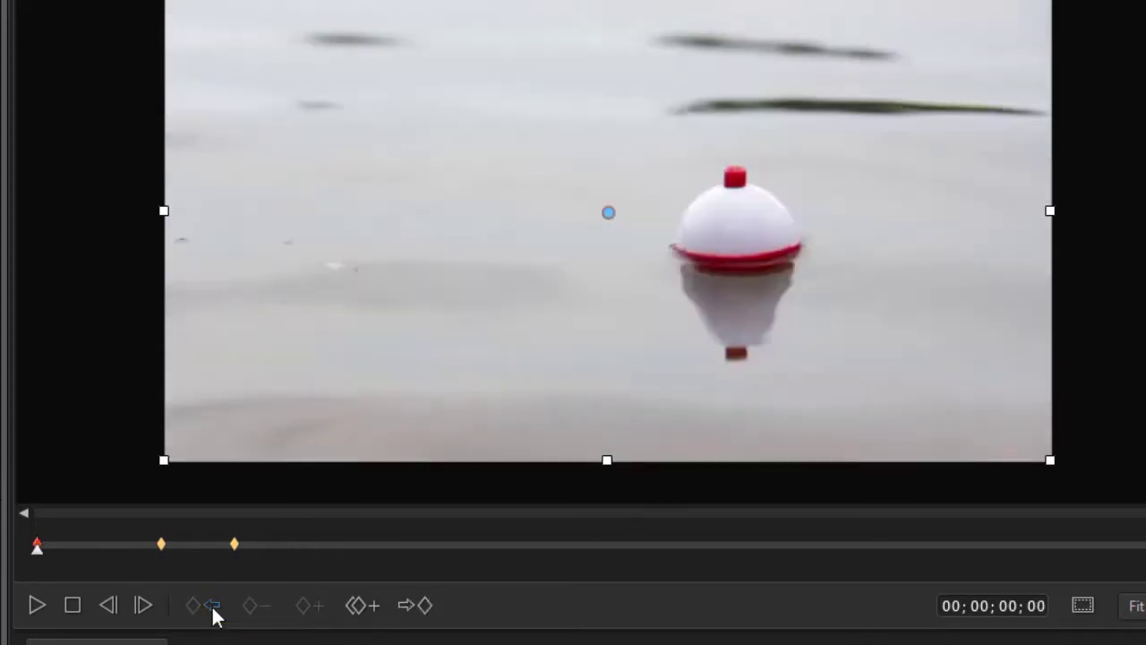
click(411, 609)
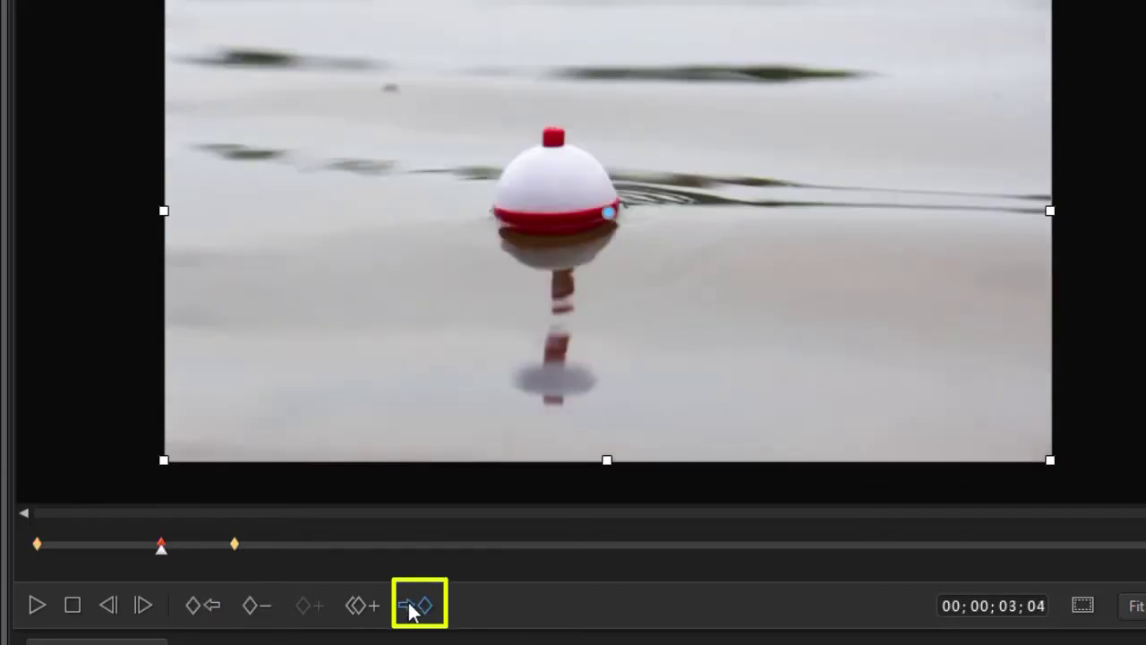
click(412, 609)
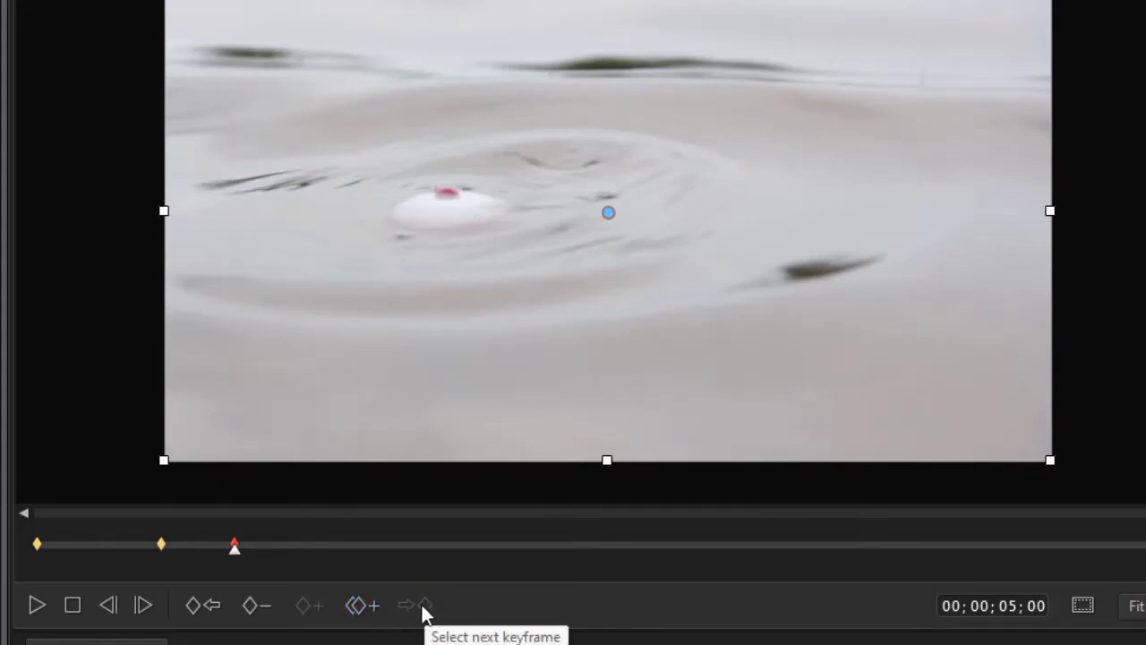
click(212, 606)
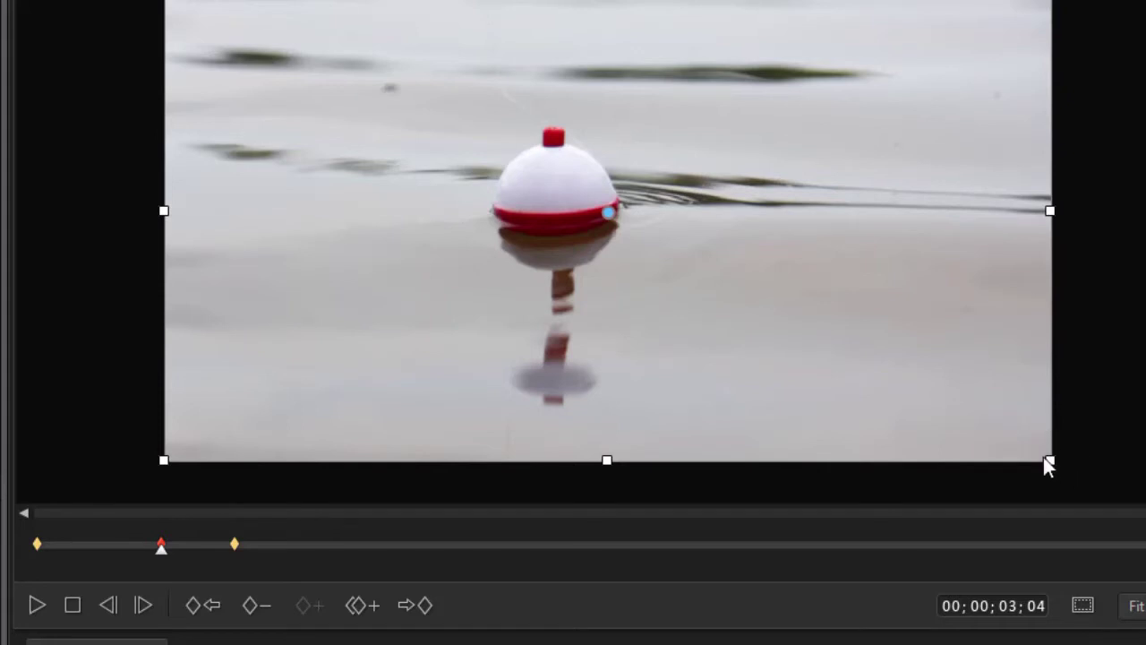
- Shrink the crop box and centre it on the bobber at the 03;04 keyframe
drag(1051, 460, 810, 325)
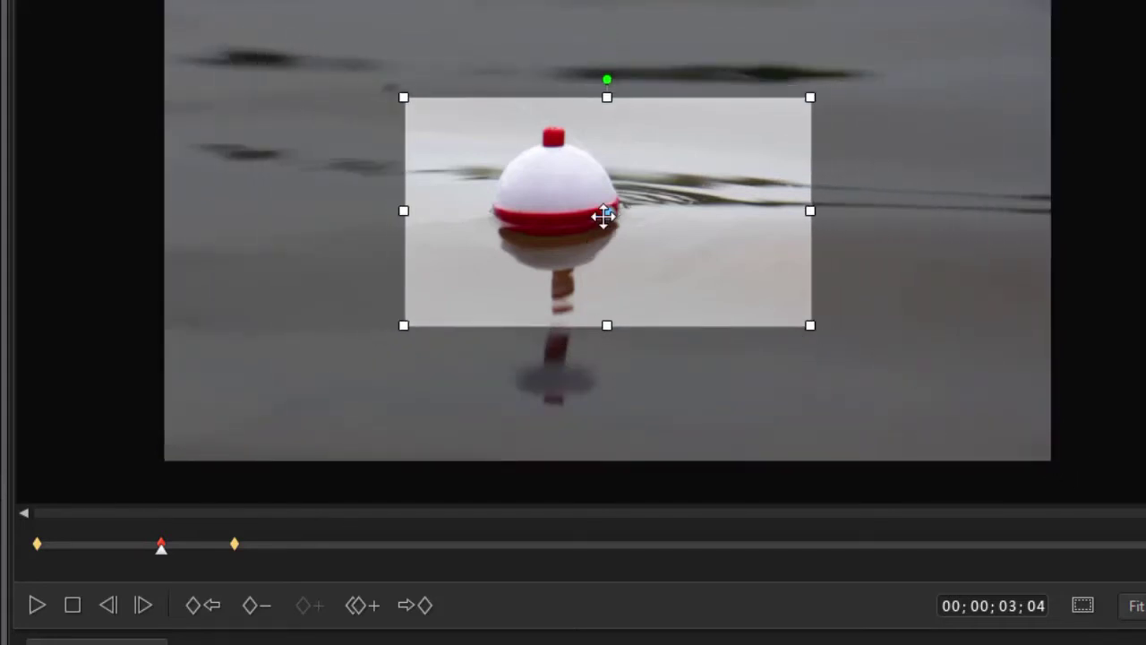
mouse_move(606, 210)
mouse_down()
mouse_move(561, 195)
mouse_move(566, 184)
mouse_move(555, 198)
mouse_up()
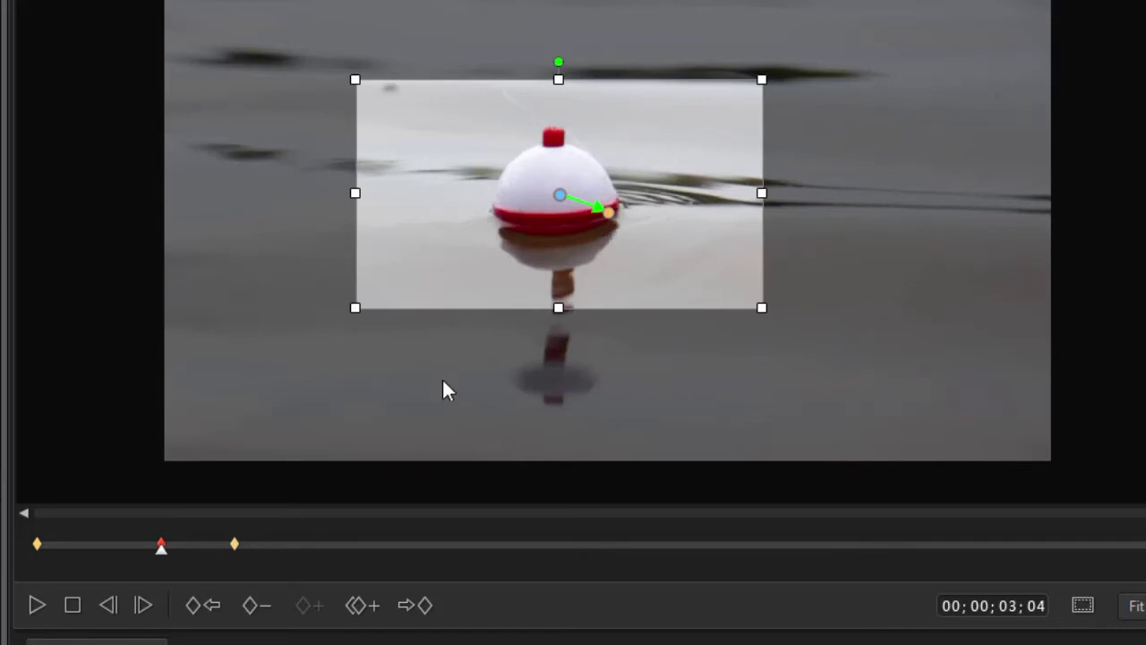
- Preview the zoom from the clip start, then advance to the 00;00;05;00 keyframe
click(71, 606)
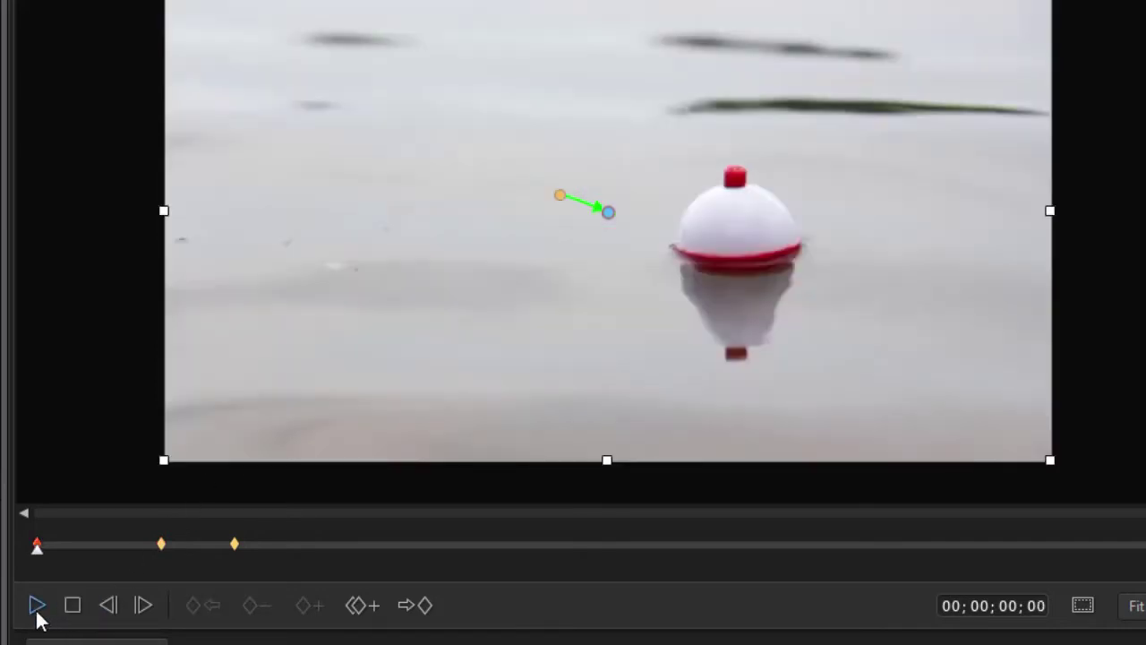
click(36, 609)
click(424, 607)
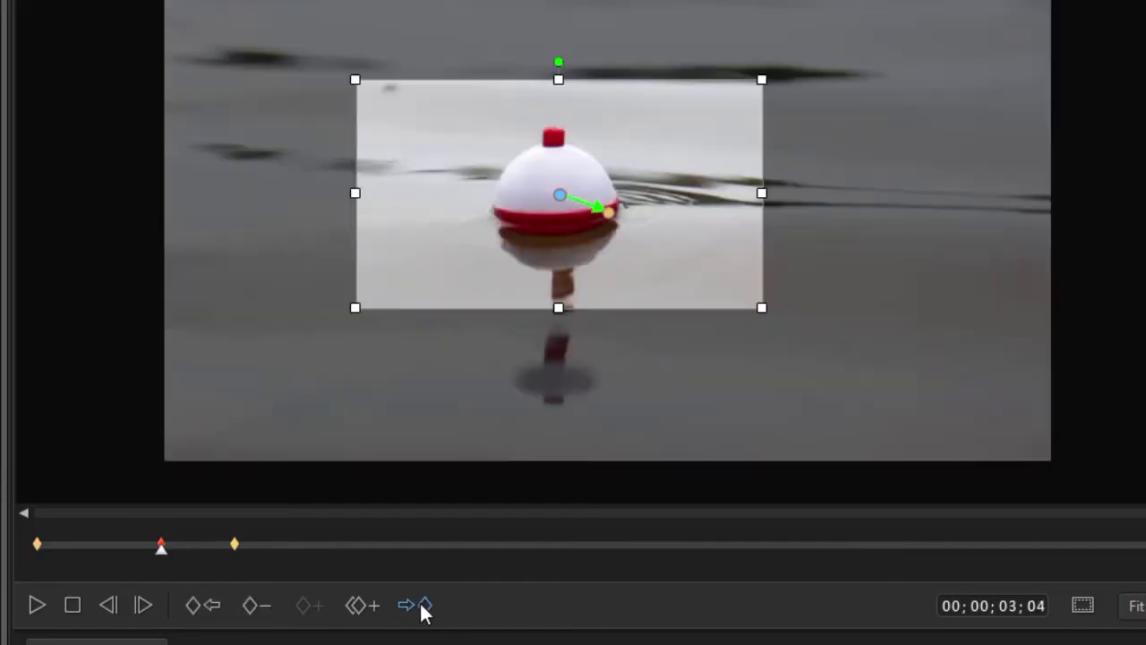
click(416, 609)
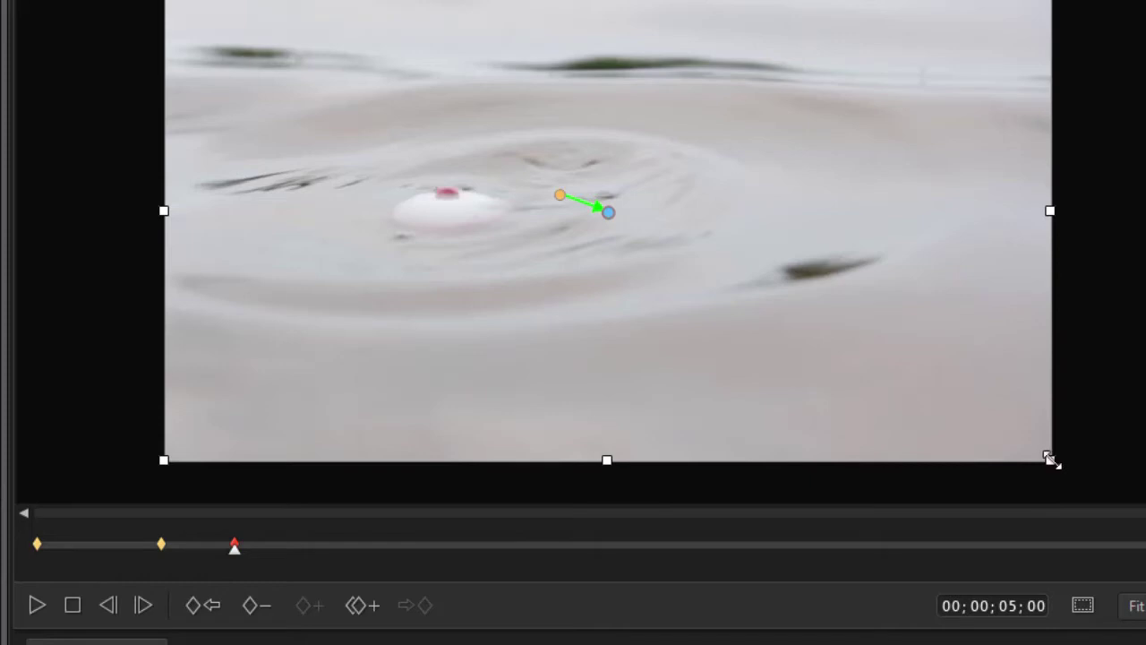
- Shrink the crop box and pan it left onto the bobber (X 0.341, Y 0.500)
mouse_move(1049, 461)
mouse_down()
mouse_move(797, 385)
mouse_move(813, 394)
mouse_up()
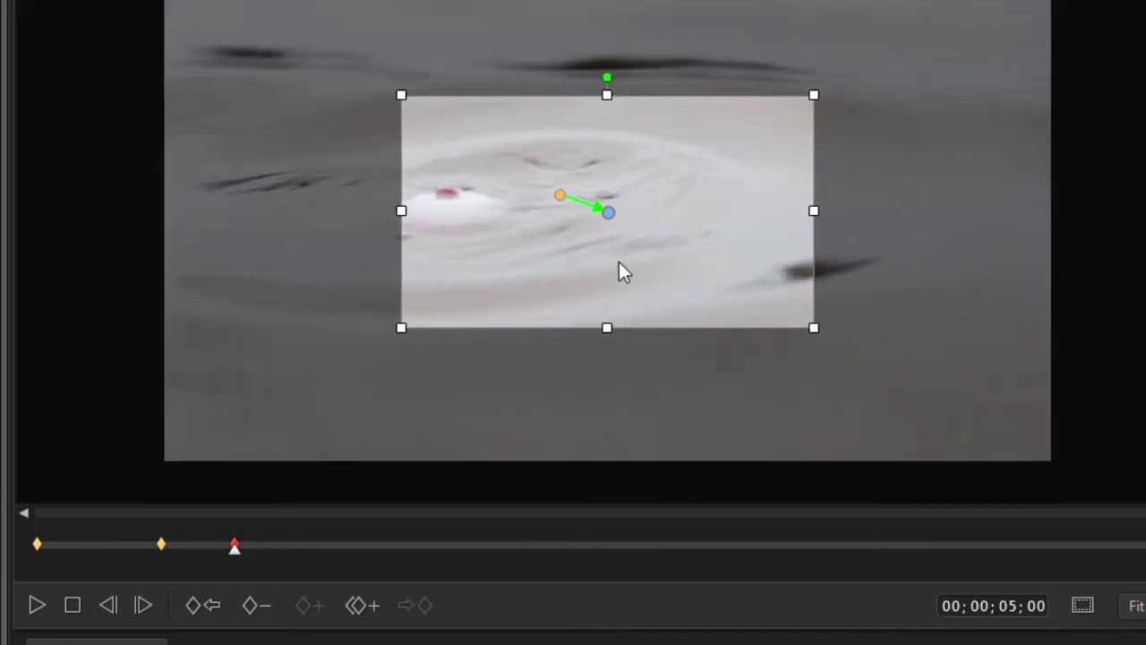
drag(605, 206, 466, 211)
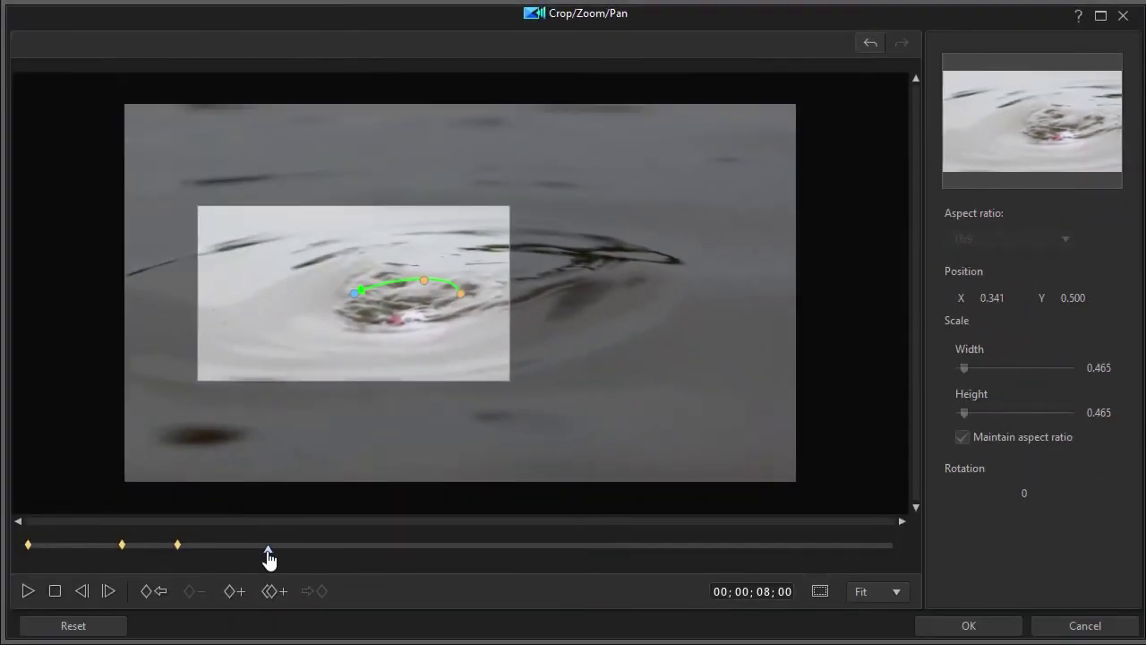
- Add a 00;00;07;20 keyframe panning the crop frame up-right after the bobber, and preview it
drag(271, 554, 260, 560)
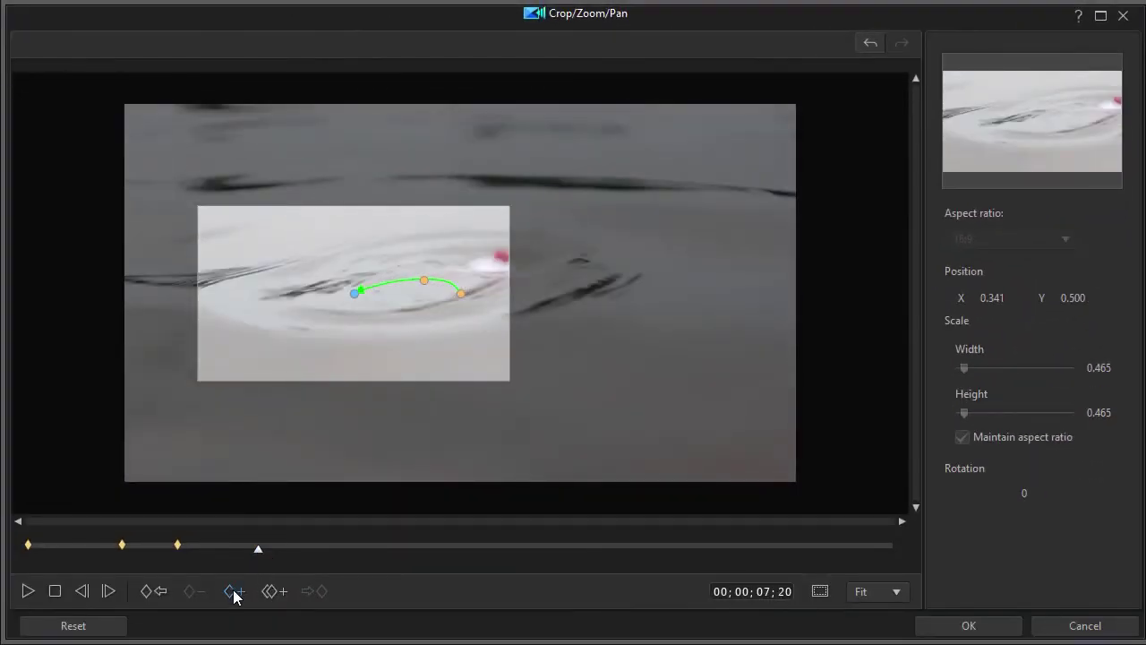
click(234, 591)
drag(354, 292, 443, 268)
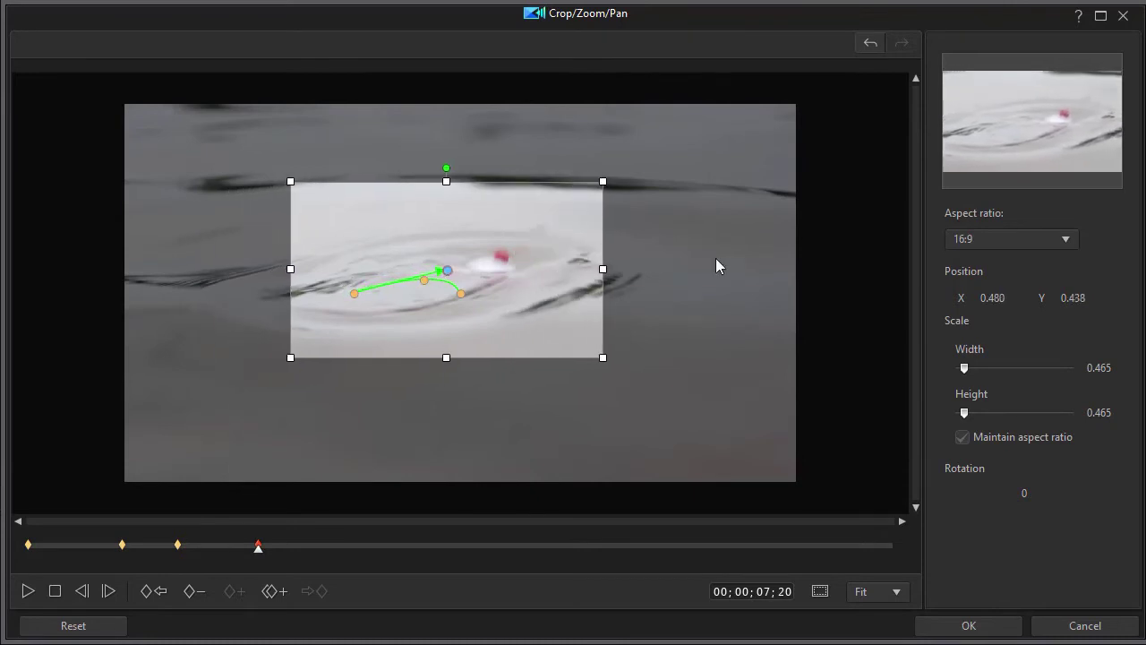
click(27, 591)
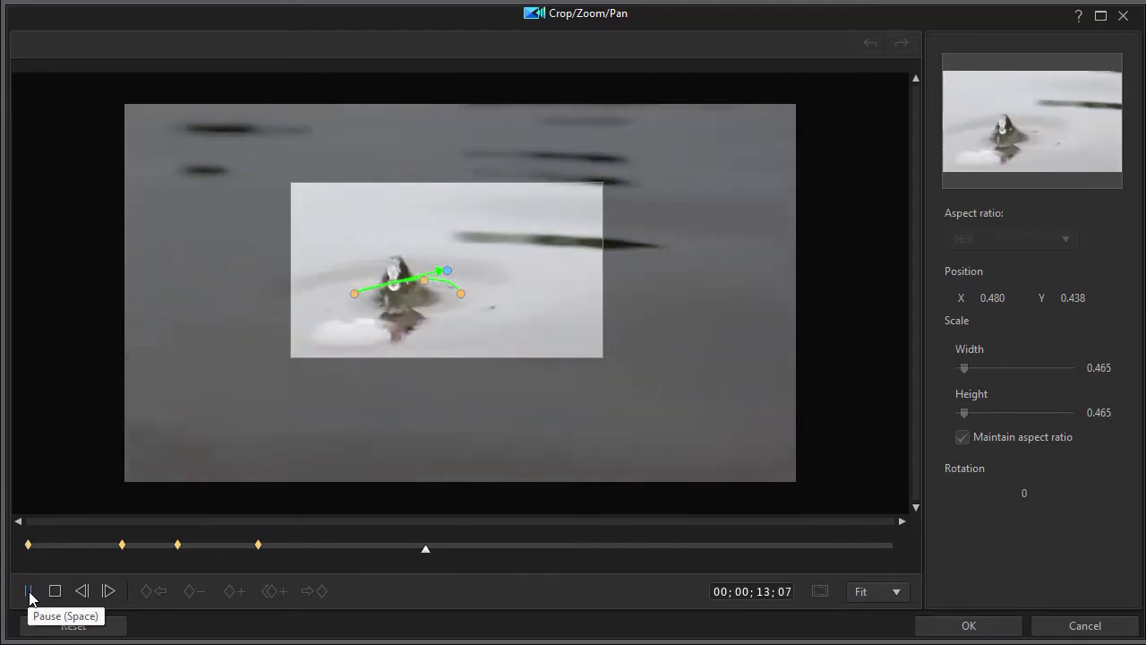
- Add a 14;03 keyframe moving the crop frame left-down and enlarging it to 0.544 scale
click(29, 592)
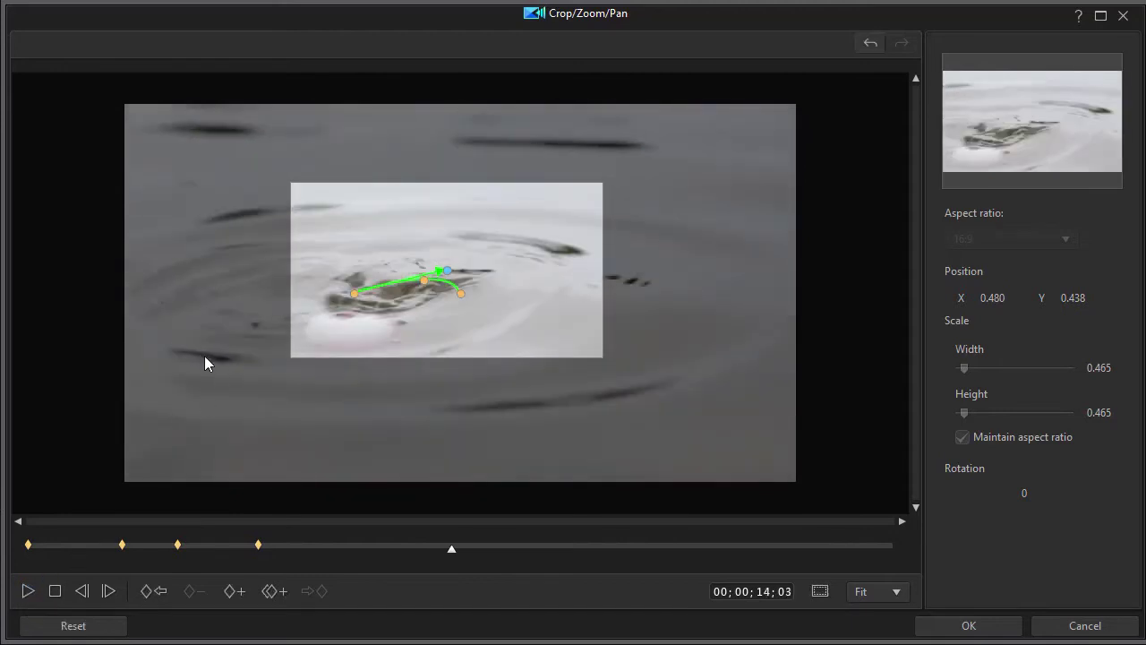
click(232, 591)
drag(448, 273, 412, 301)
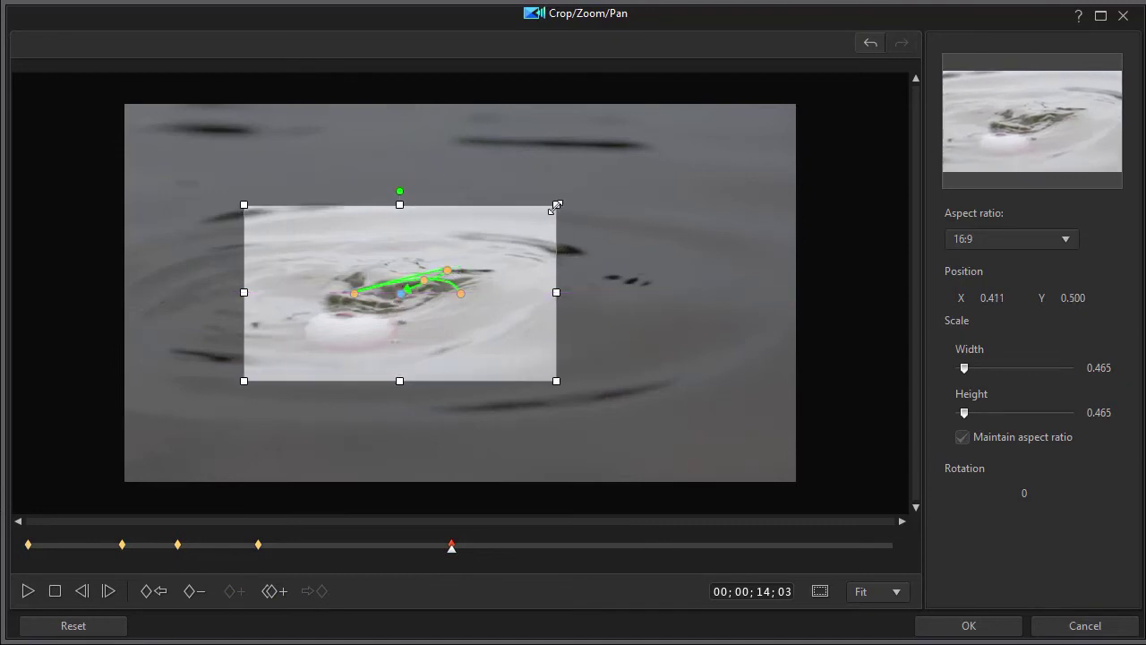
drag(556, 205, 581, 190)
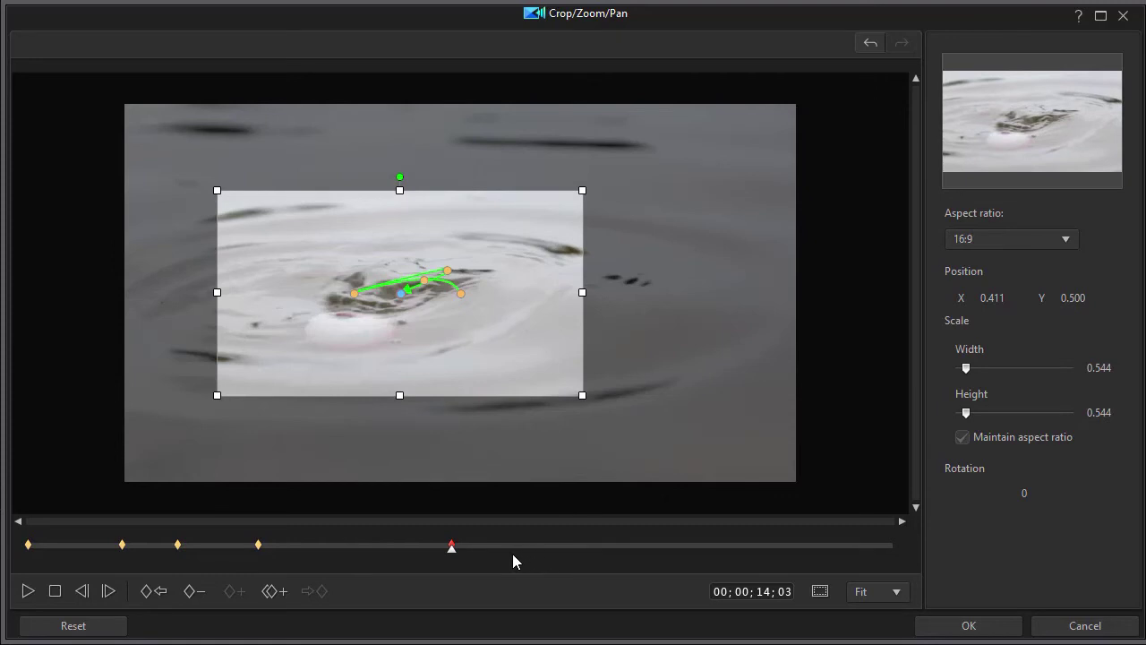
click(28, 590)
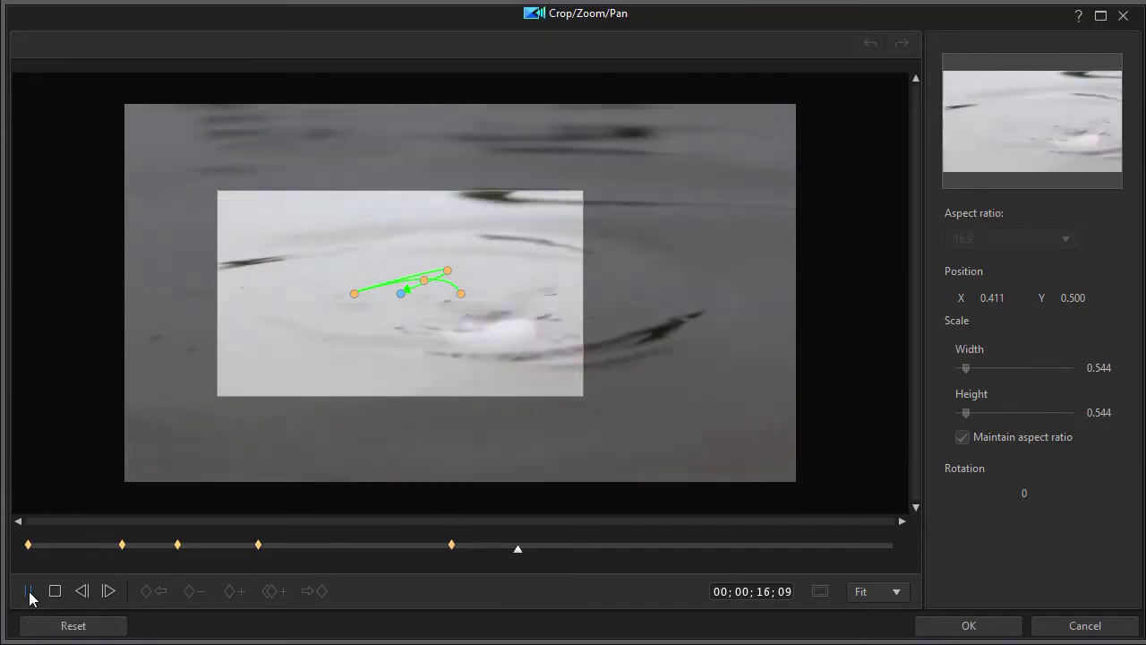
click(29, 593)
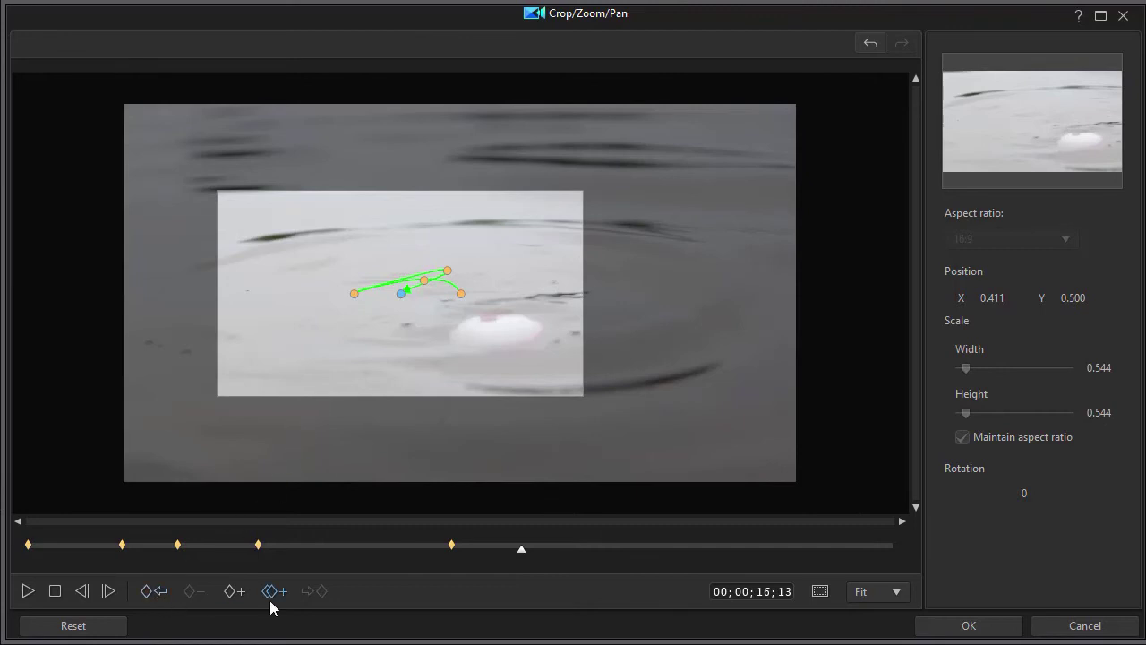
- Add a 16;13 keyframe with the frame shifted right, rotated 45 degrees, shrunk to 0.492 scale
click(234, 591)
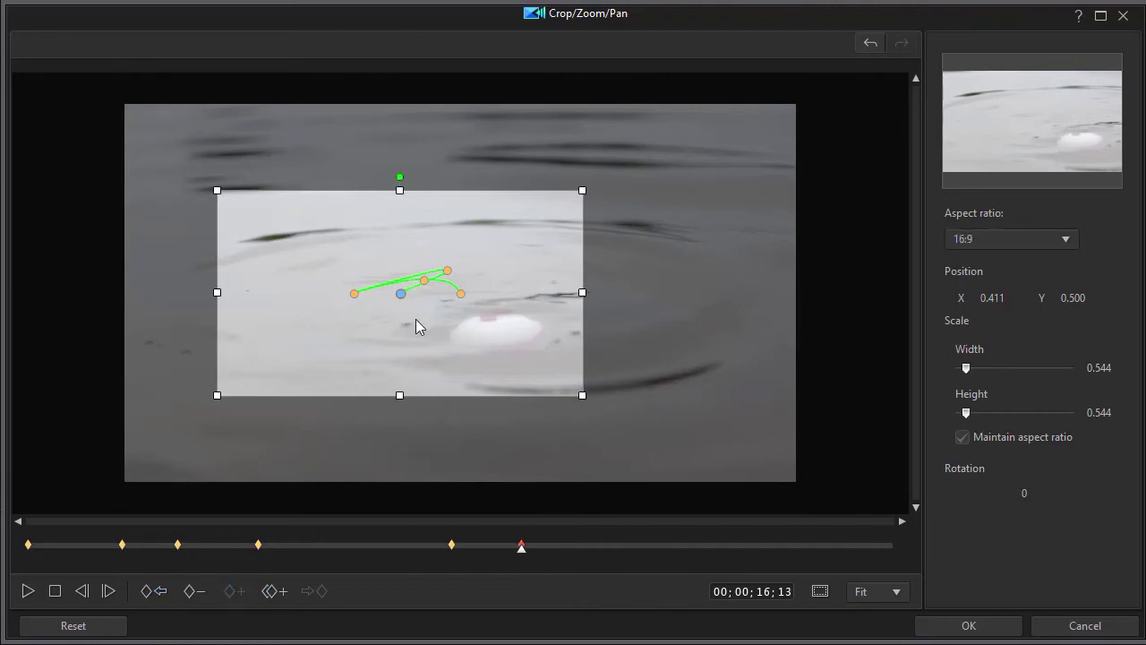
drag(400, 294, 455, 298)
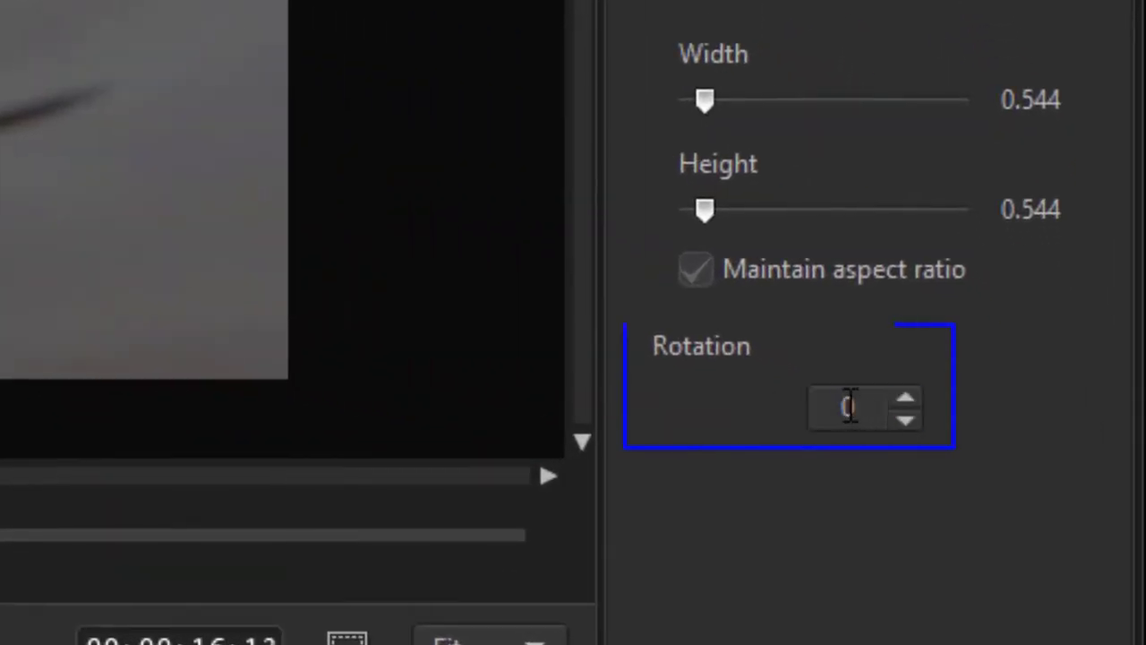
drag(861, 410, 813, 409)
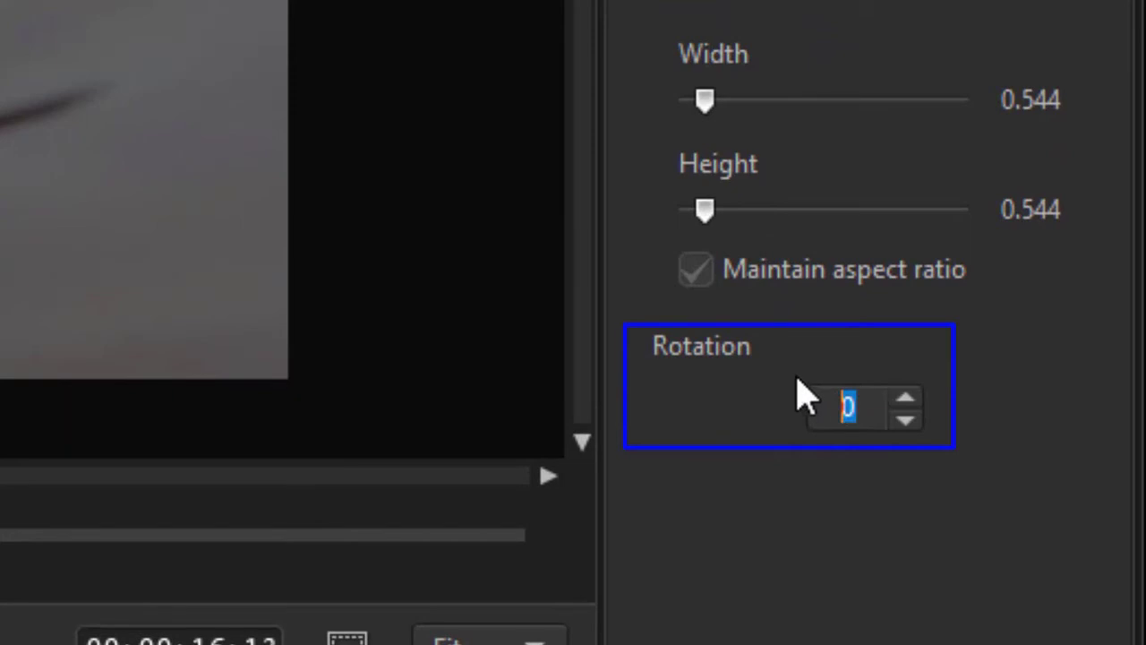
text(45)
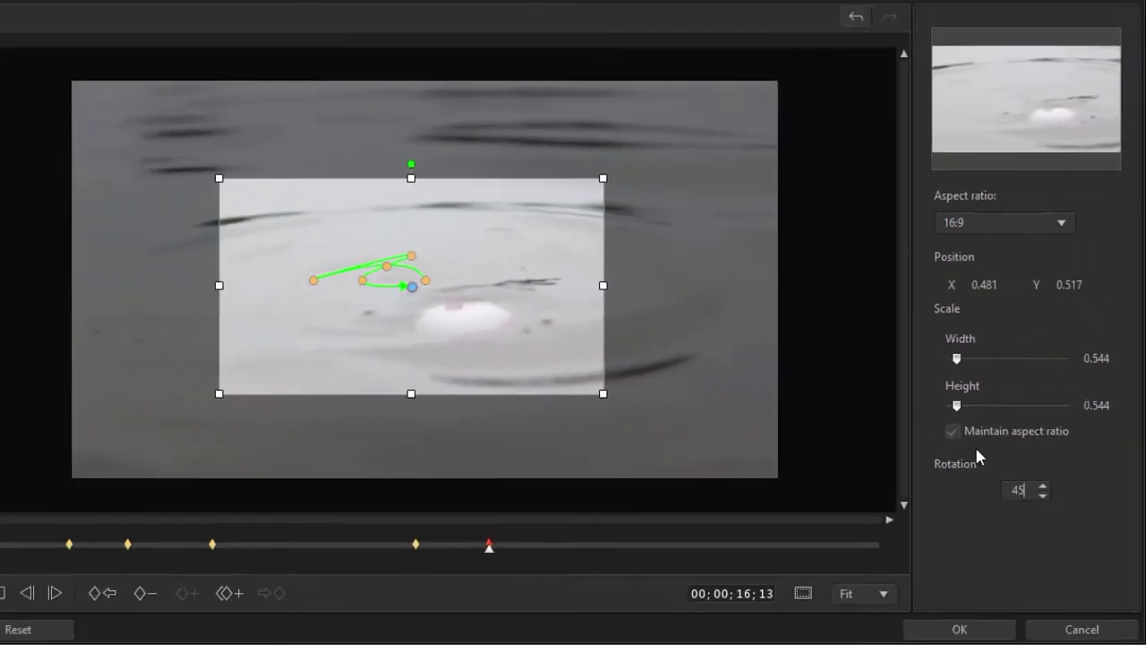
key(Return)
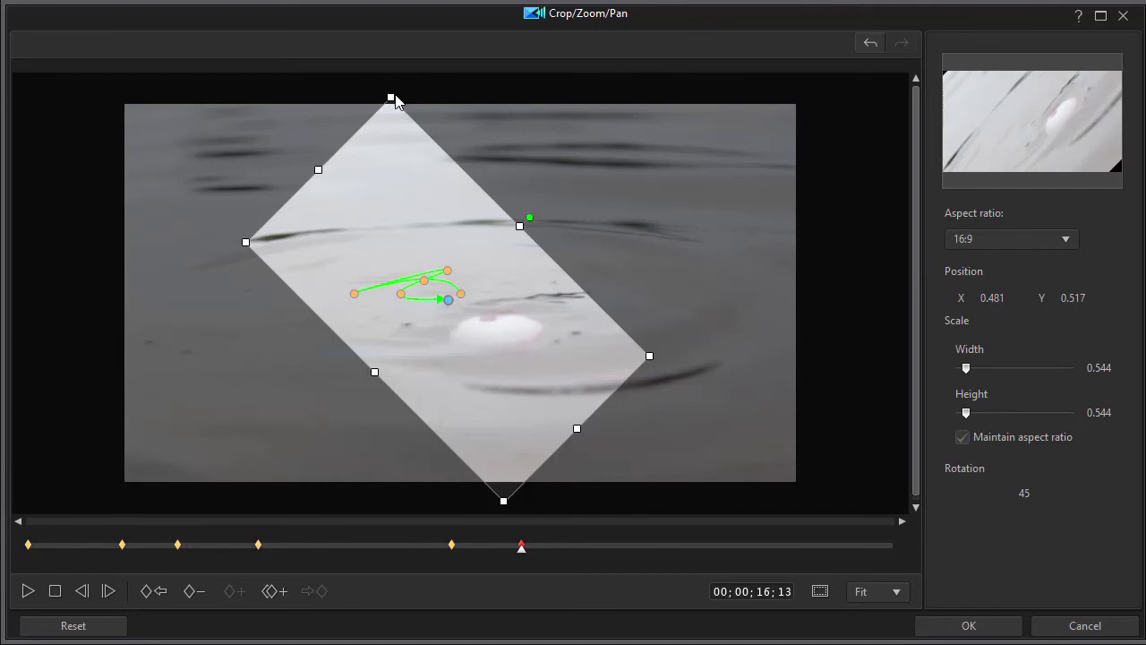
drag(391, 96, 392, 104)
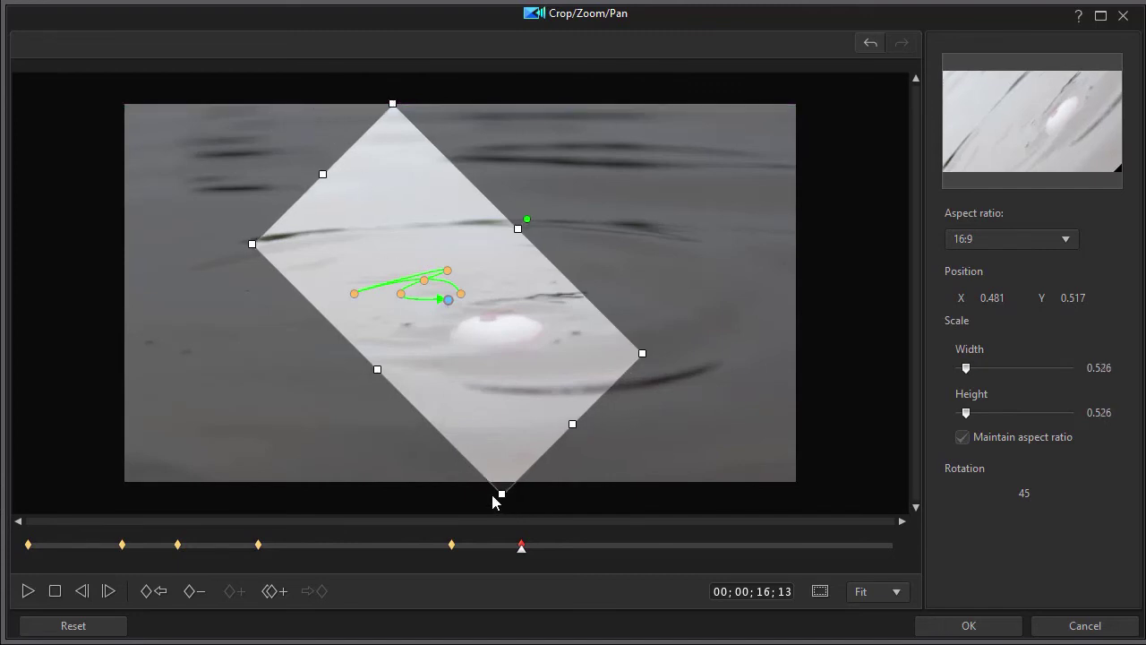
drag(502, 494, 496, 484)
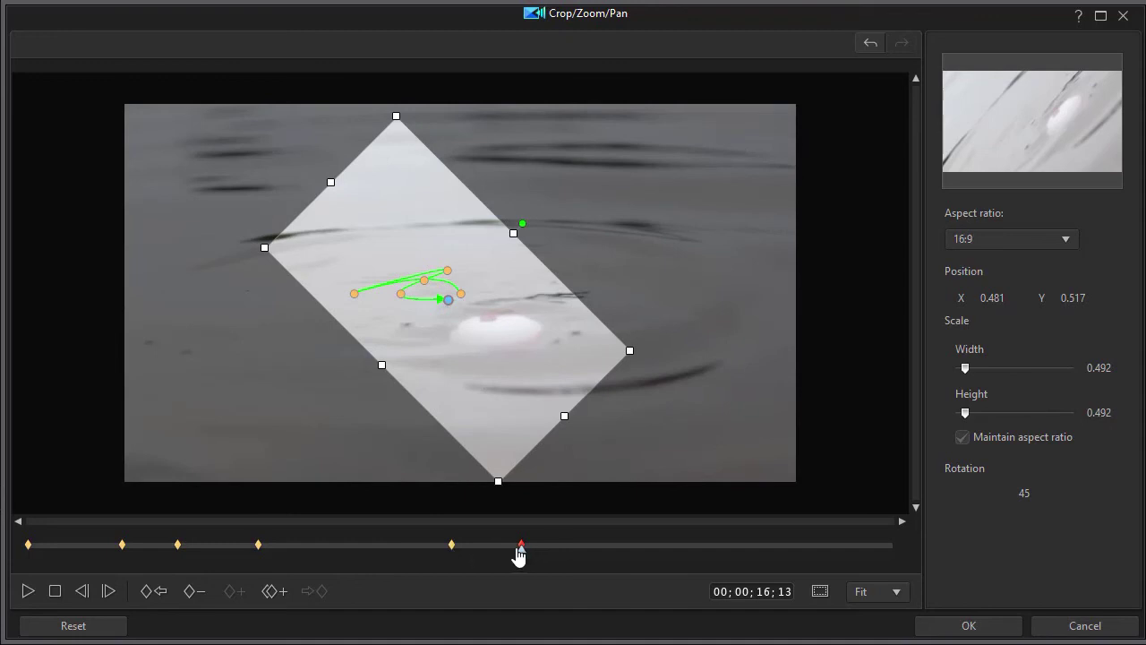
click(403, 547)
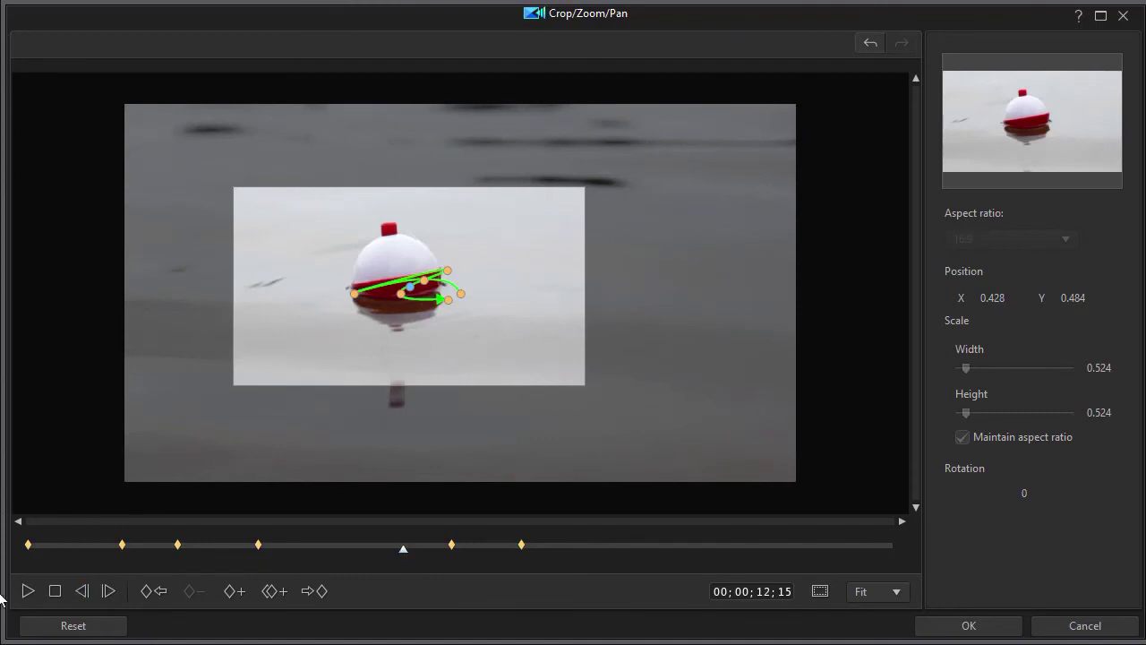
- Preview the motion, nudge the 16;13 frame right and up, and add a 17;12 keyframe
click(27, 593)
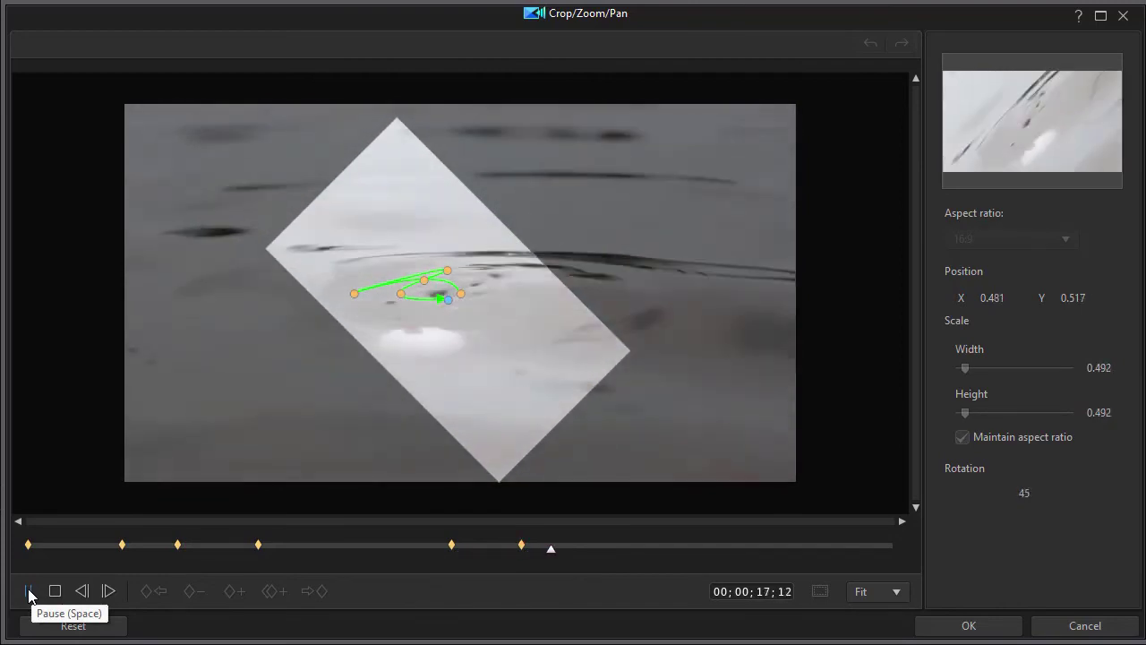
click(28, 592)
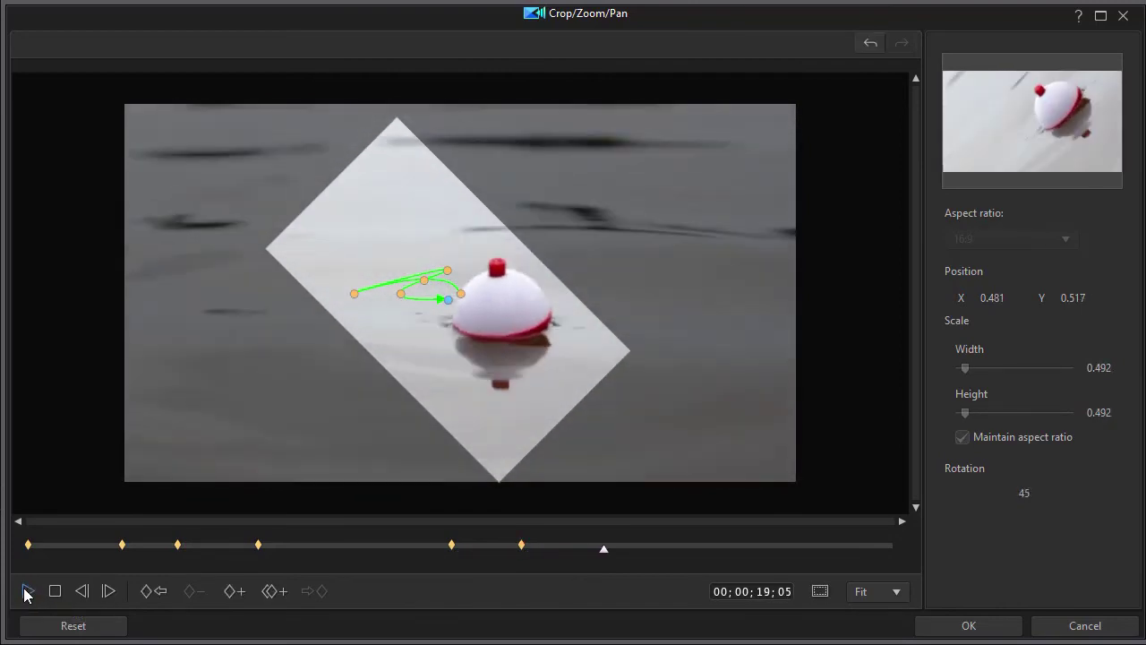
click(521, 545)
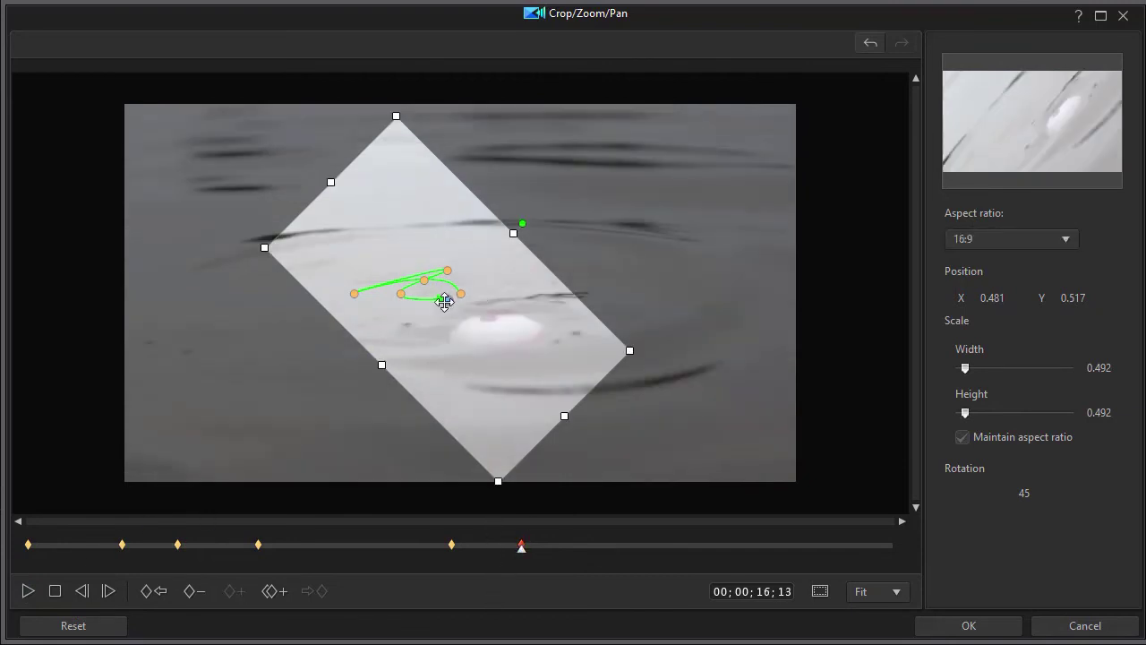
drag(444, 302, 470, 295)
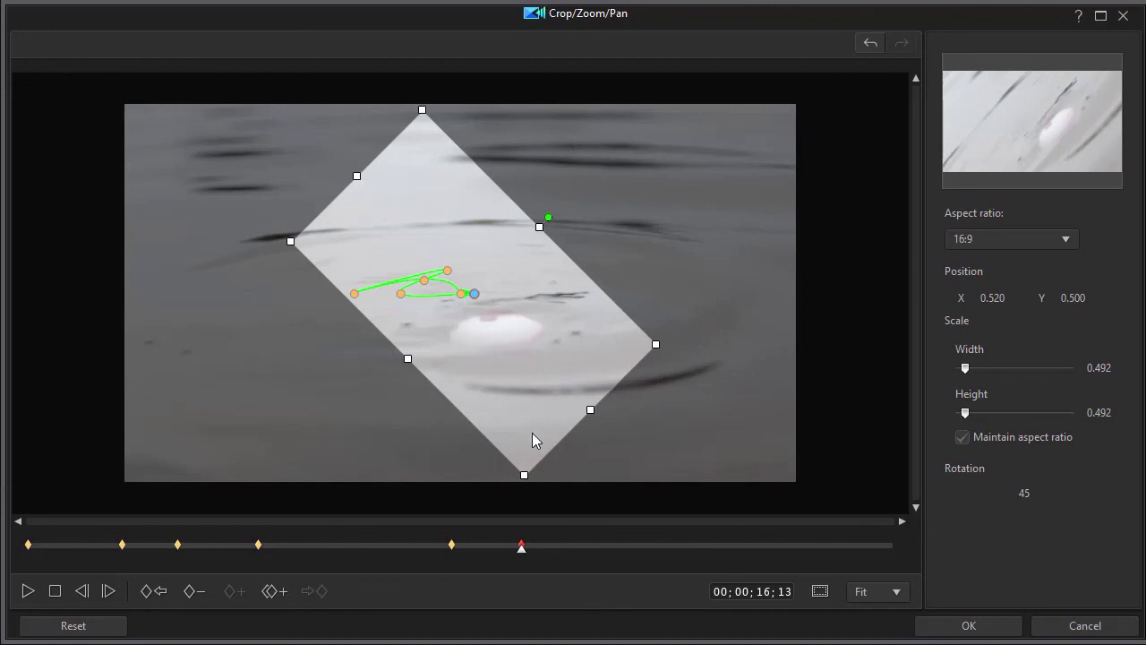
click(551, 545)
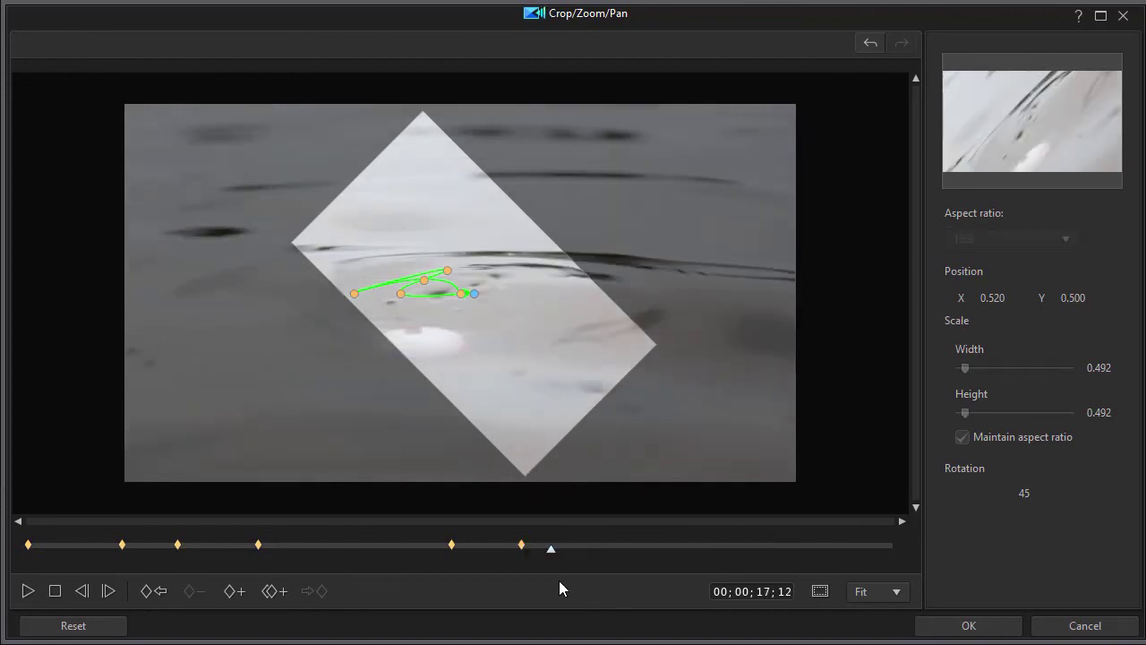
click(230, 591)
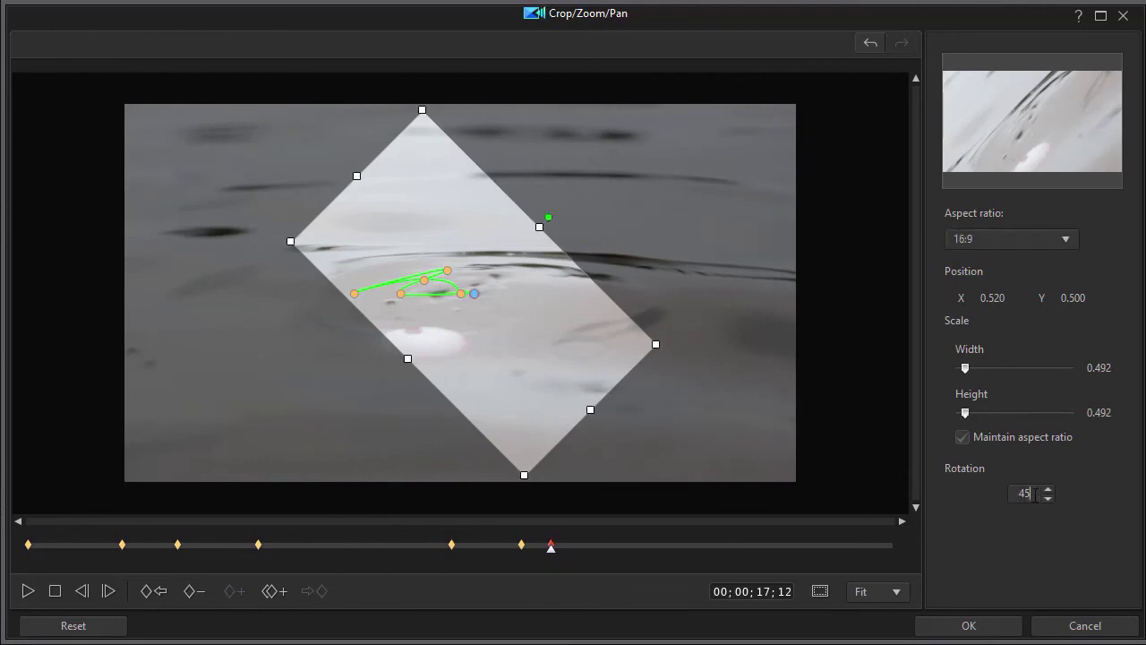
- Reset the 17;12 keyframe's rotation from 45 to 0 and confirm the Crop/Zoom/Pan changes
double_click(1034, 494)
text(0)
key(Return)
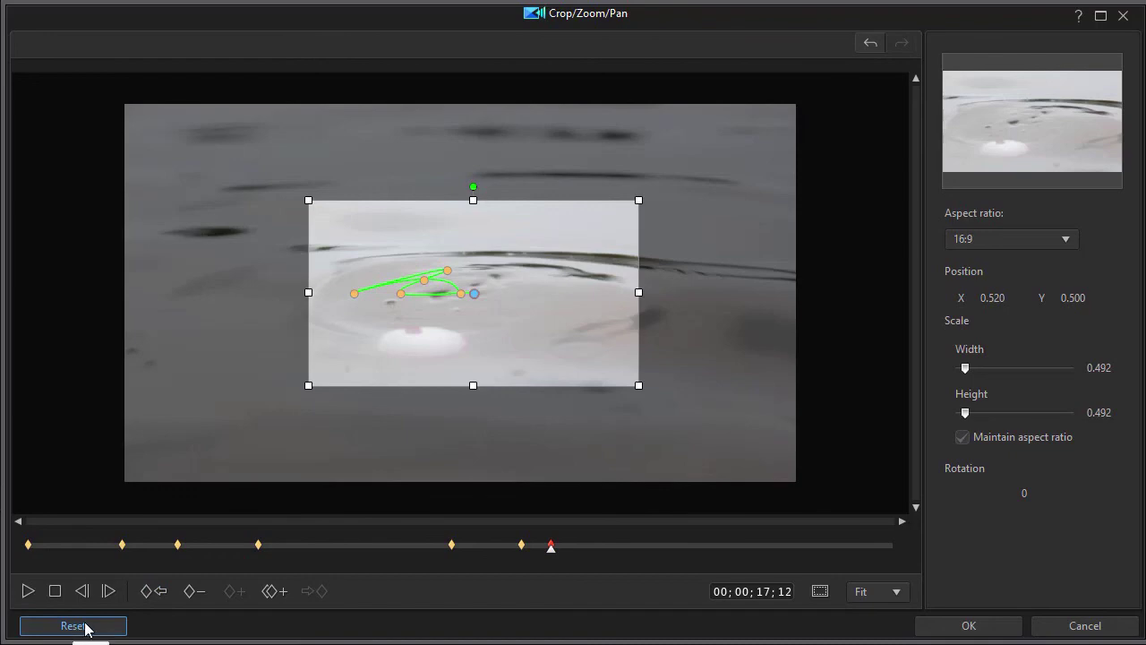
click(965, 626)
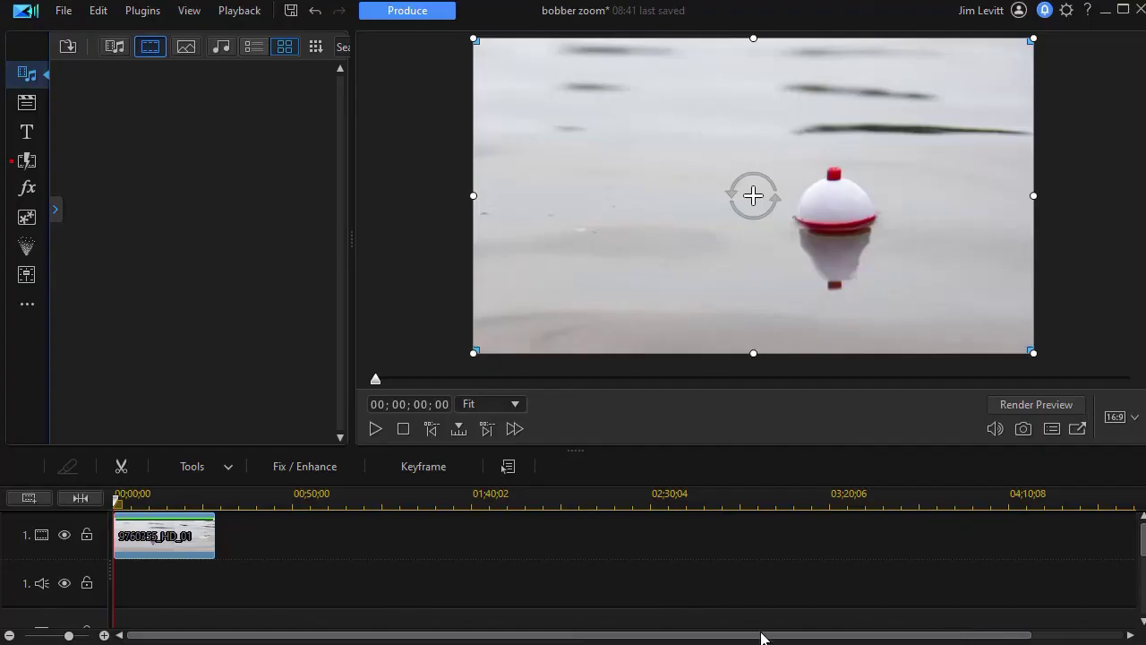